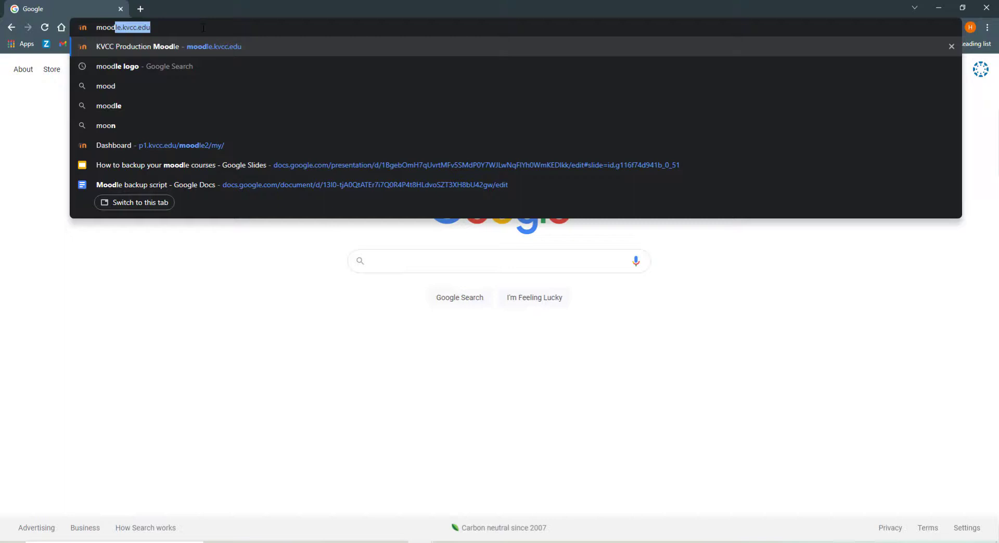
- Open moodle.kvcc.edu and log in with the account username and password
{"action": "type", "text": "le.kvcc.edu"}
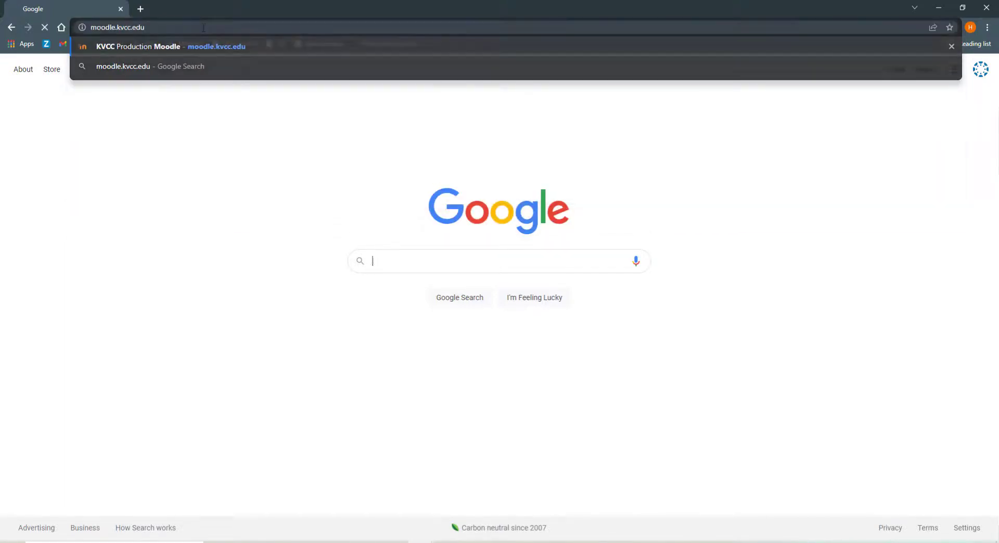
{"action": "key", "text": "Return"}
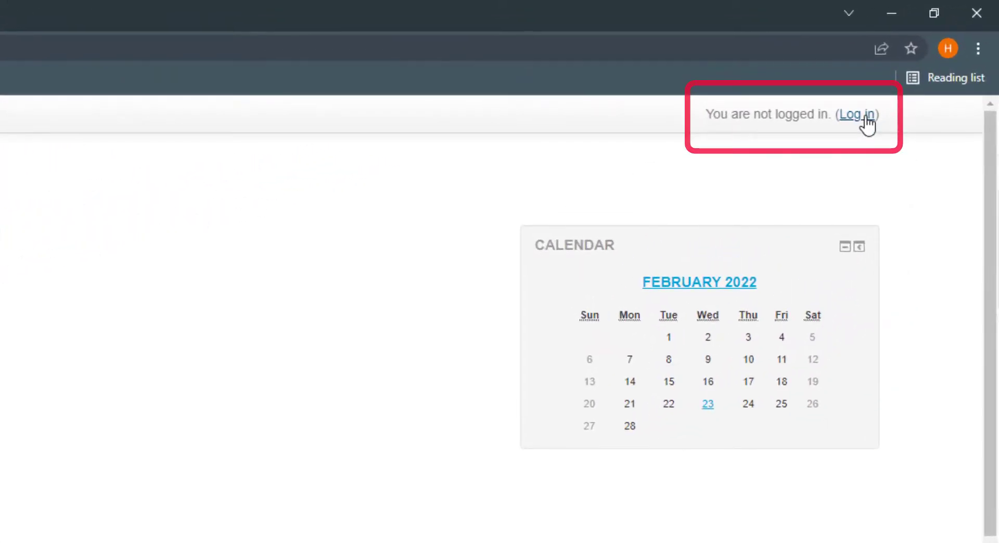
{"action": "left_click", "coordinate": [872, 115]}
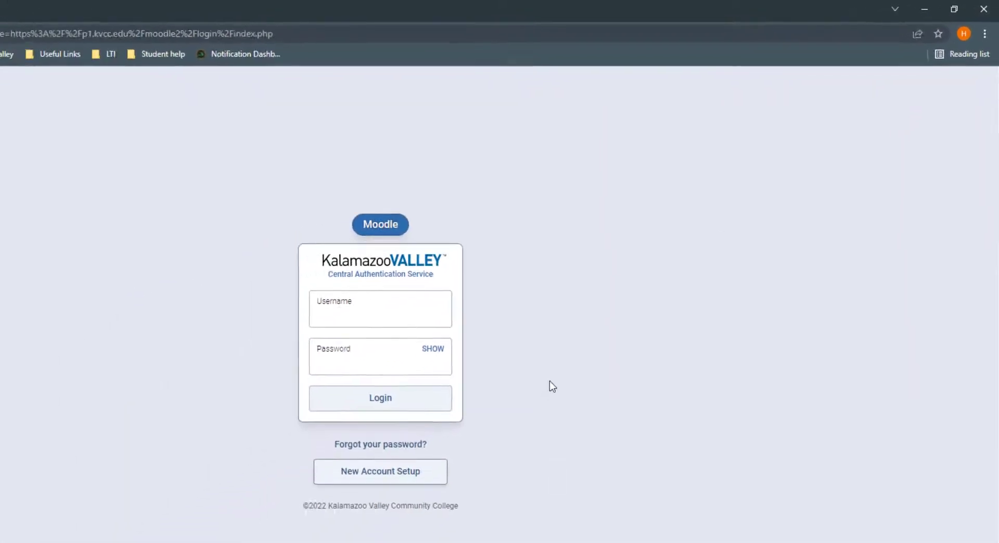
{"action": "left_click", "coordinate": [531, 255]}
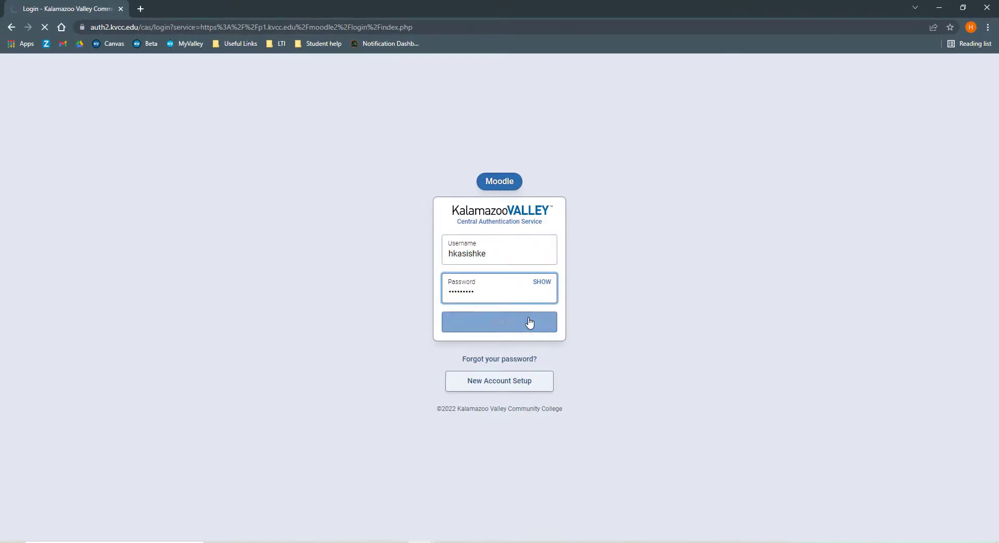
{"action": "left_click", "coordinate": [528, 317]}
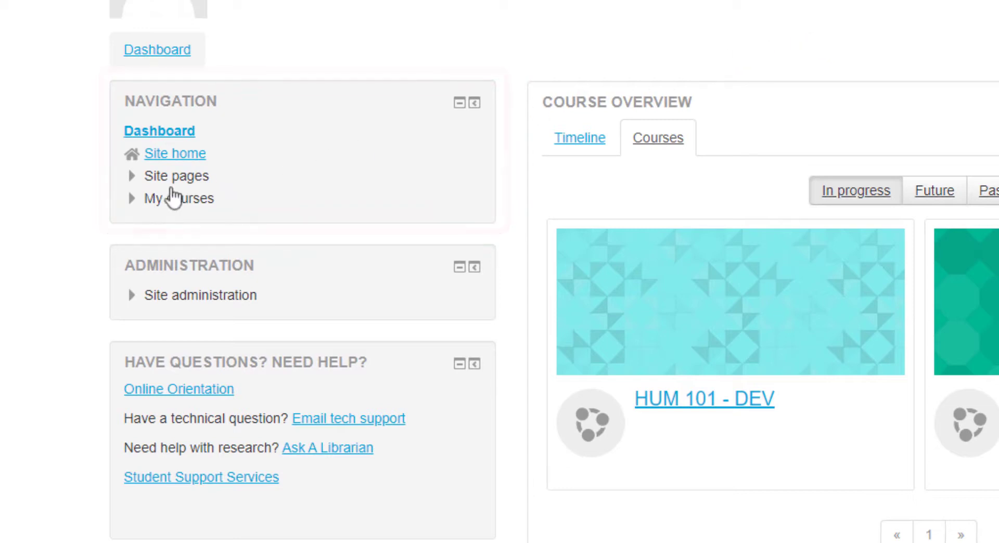
- Open the HUM 101-DEV course from My courses and go to its course backup settings
{"action": "left_click", "coordinate": [132, 199]}
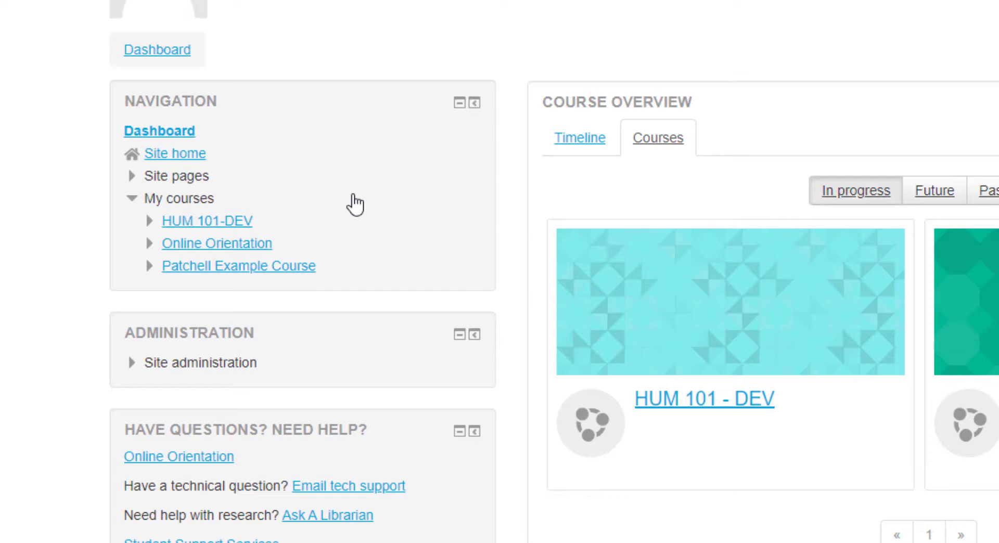
{"action": "left_click", "coordinate": [208, 221]}
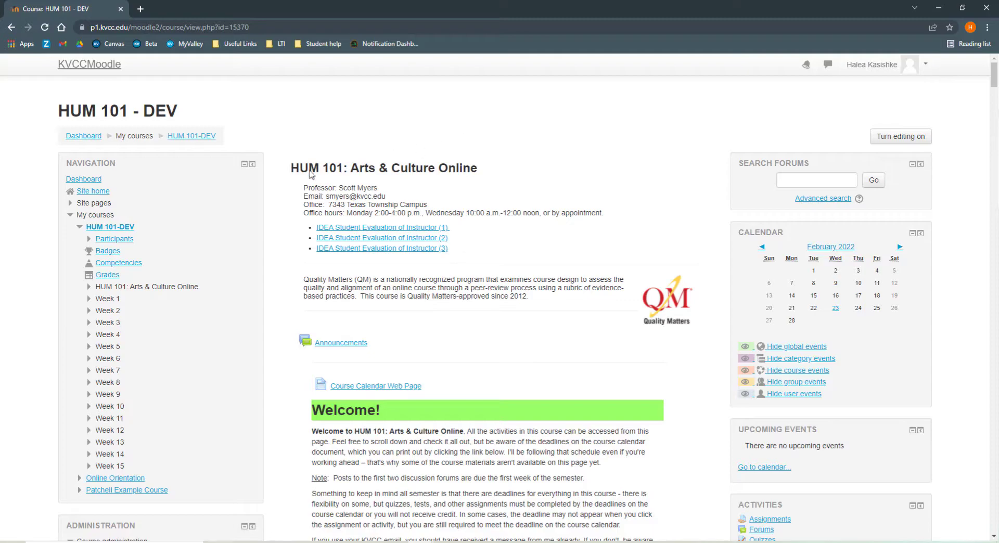
{"action": "scroll", "coordinate": [235, 193], "scroll_direction": "down", "scroll_amount": 5}
{"action": "scroll", "coordinate": [235, 193], "scroll_direction": "down", "scroll_amount": 2}
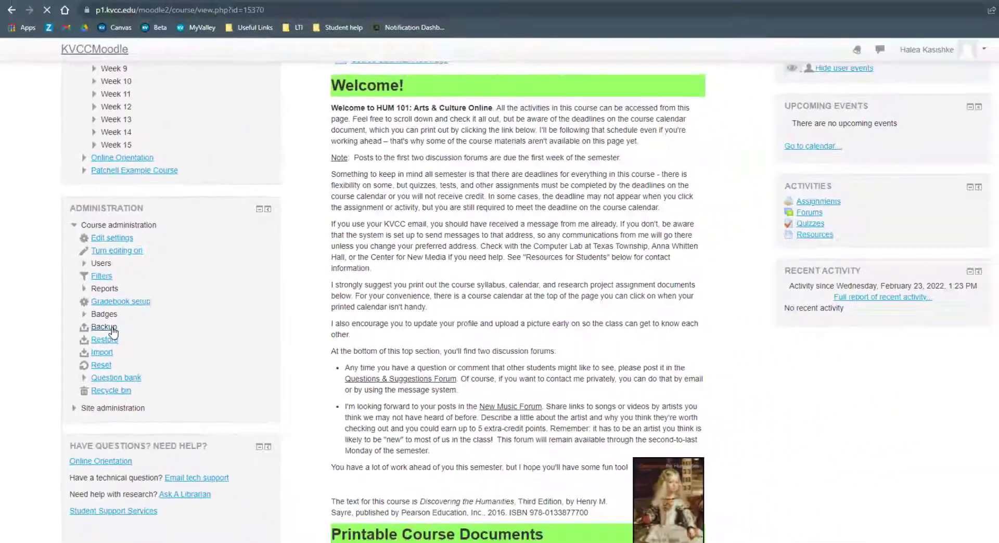
{"action": "left_click", "coordinate": [149, 339]}
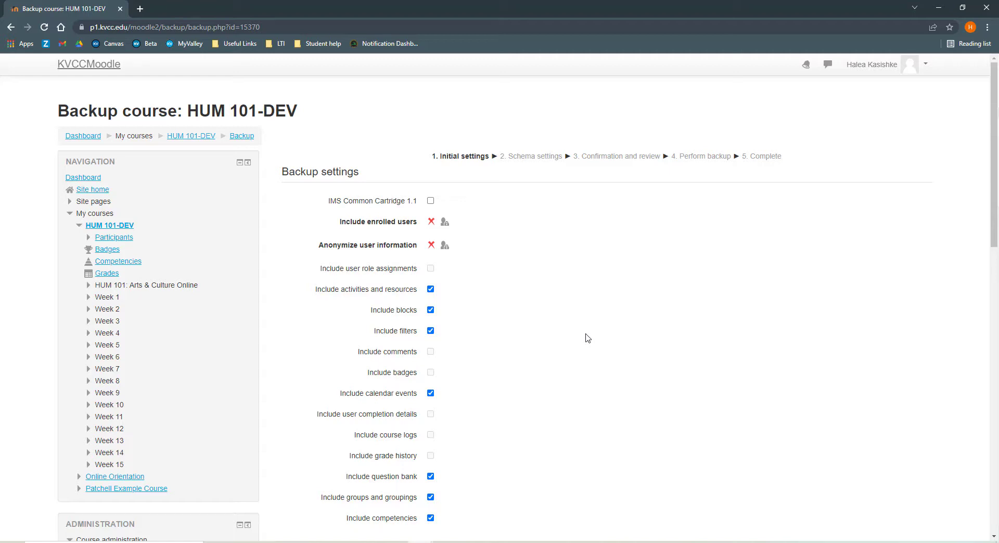
- Keep the default backup settings and all course items included, and proceed to the Confirmation and review stage
{"action": "scroll", "coordinate": [588, 338], "scroll_direction": "down", "scroll_amount": 4}
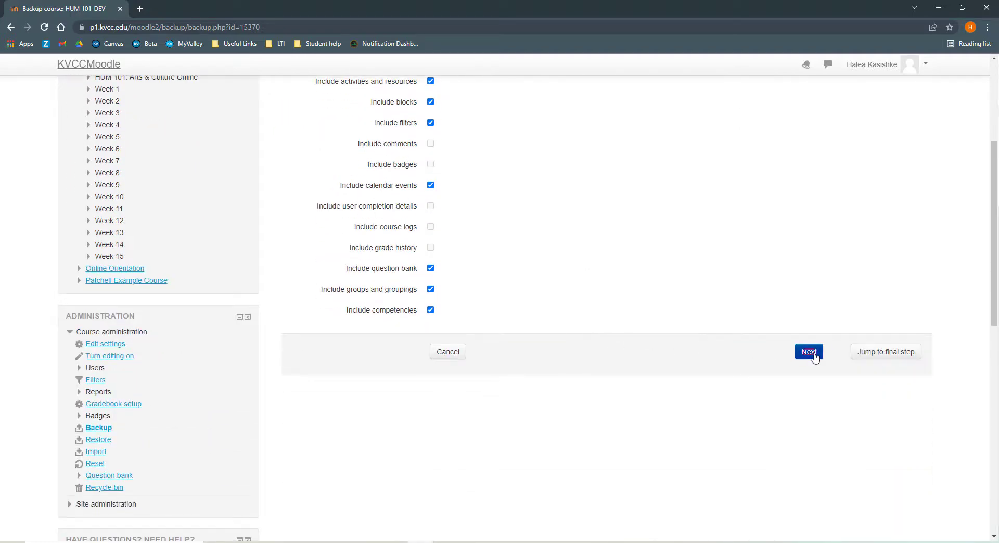
{"action": "left_click", "coordinate": [810, 352]}
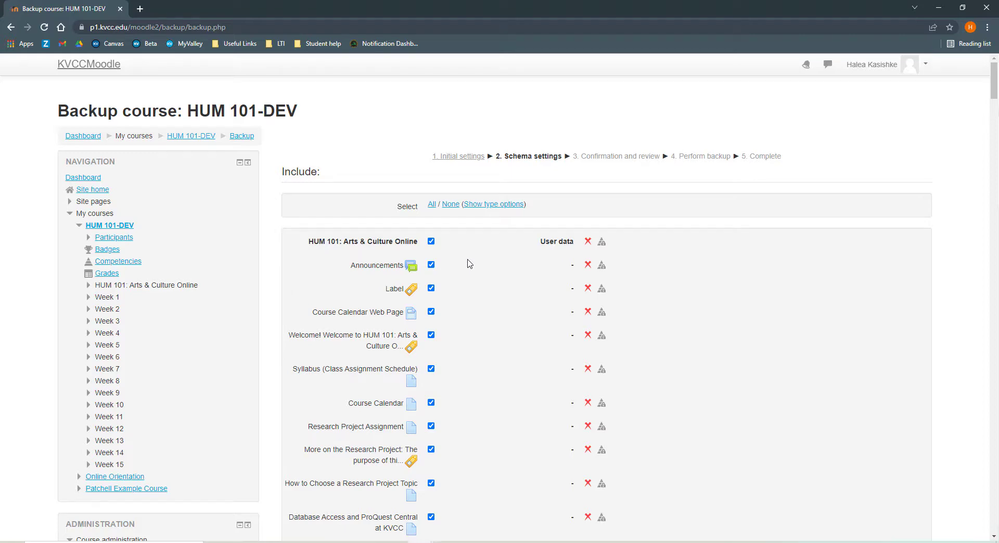
{"action": "scroll", "coordinate": [500, 289], "scroll_direction": "down", "scroll_amount": 7}
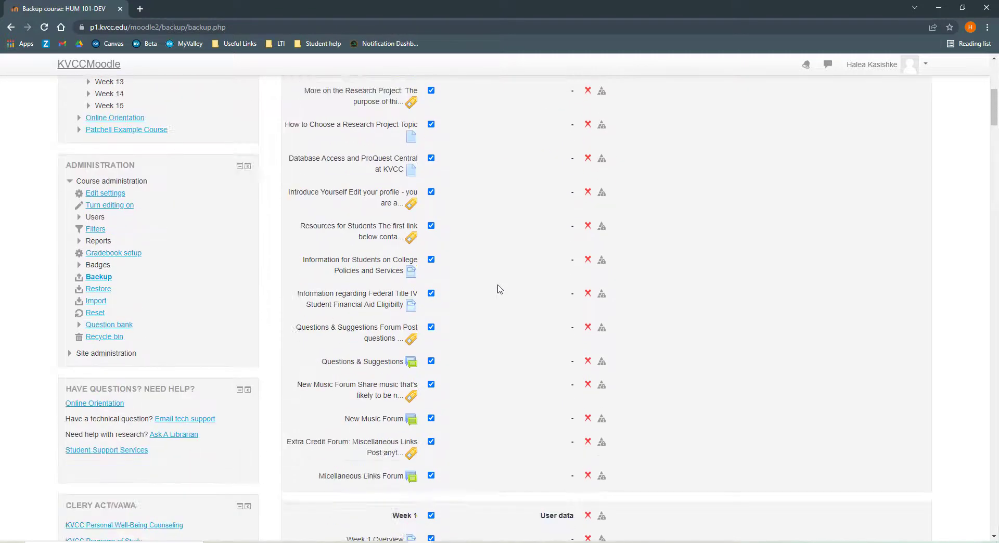
{"action": "scroll", "coordinate": [499, 289], "scroll_direction": "down", "scroll_amount": 20}
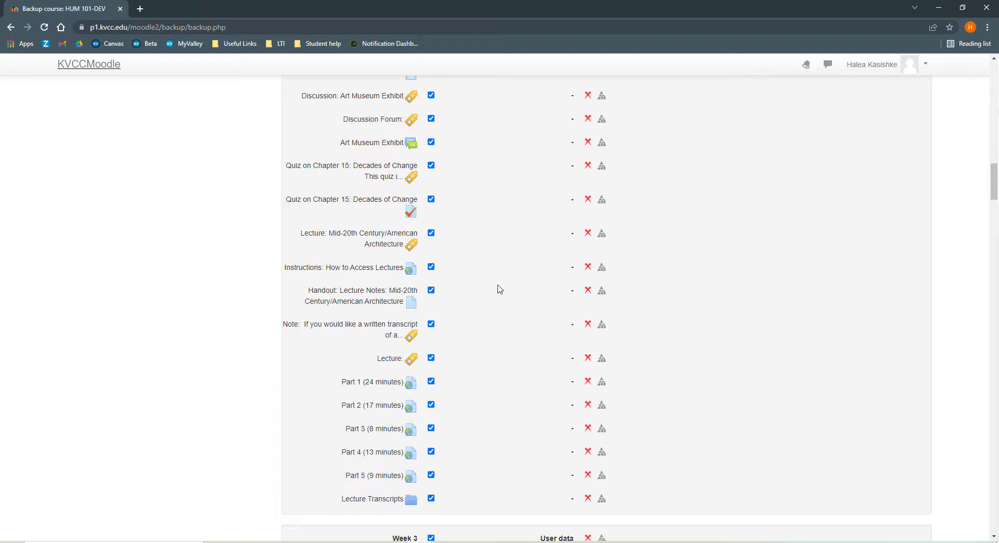
{"action": "scroll", "coordinate": [499, 290], "scroll_direction": "down", "scroll_amount": 20}
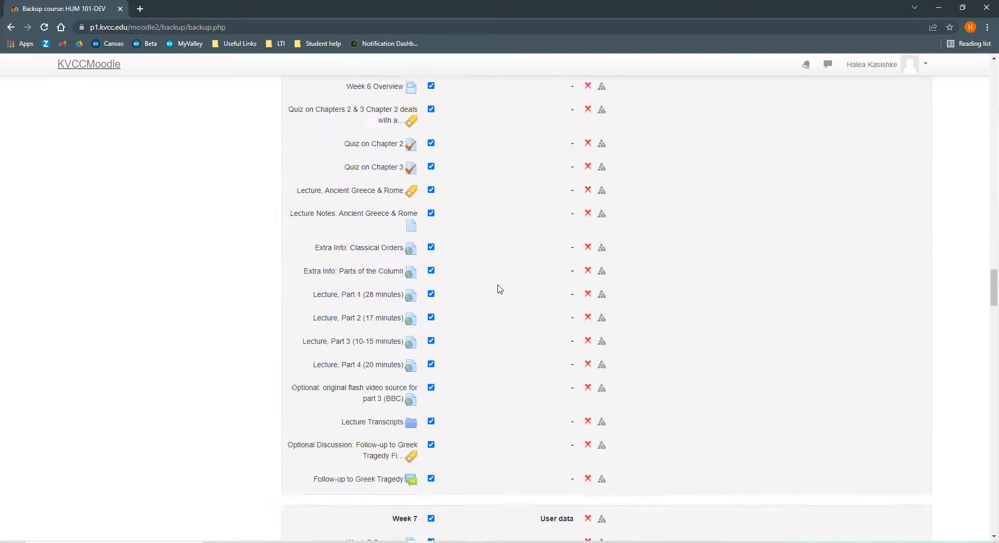
{"action": "scroll", "coordinate": [499, 290], "scroll_direction": "down", "scroll_amount": 20}
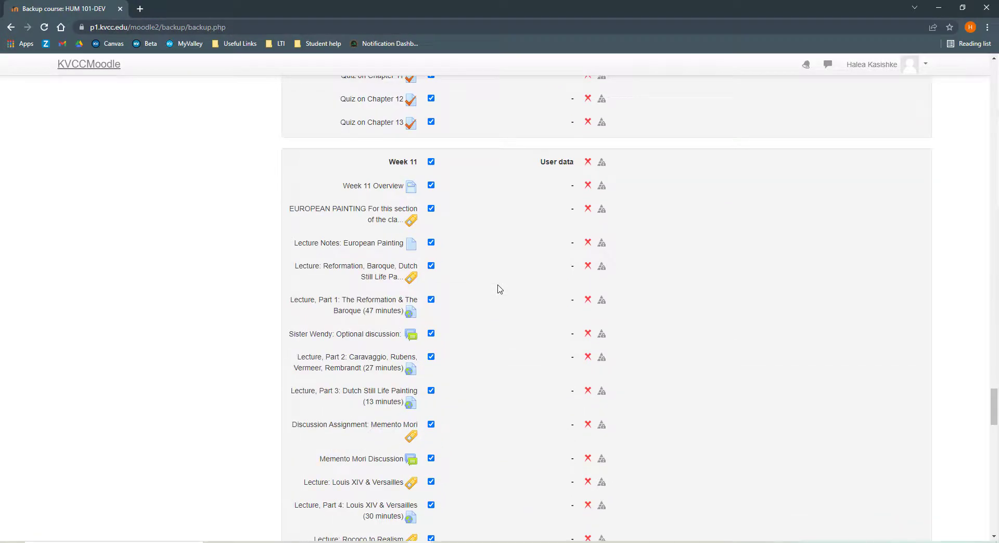
{"action": "scroll", "coordinate": [499, 290], "scroll_direction": "down", "scroll_amount": 20}
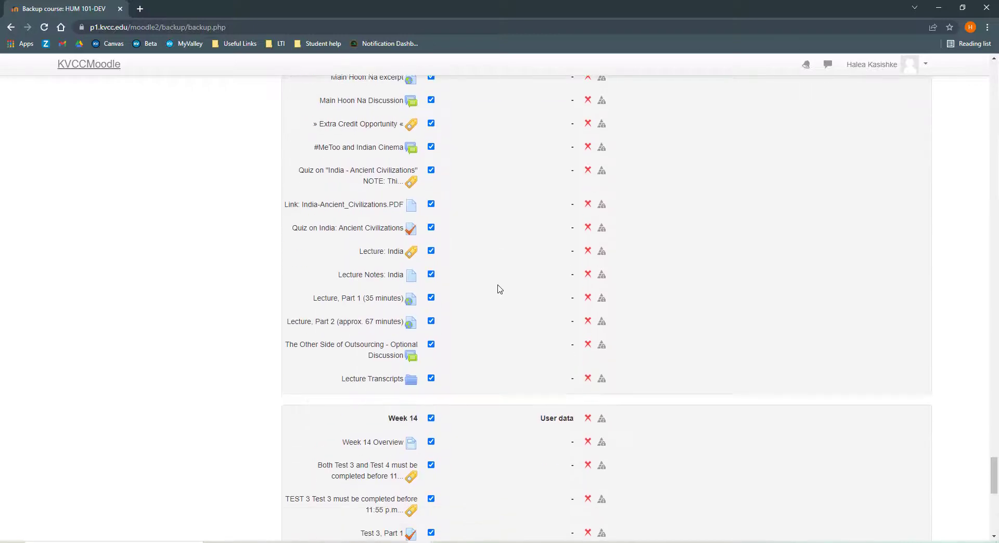
{"action": "scroll", "coordinate": [500, 289], "scroll_direction": "down", "scroll_amount": 10}
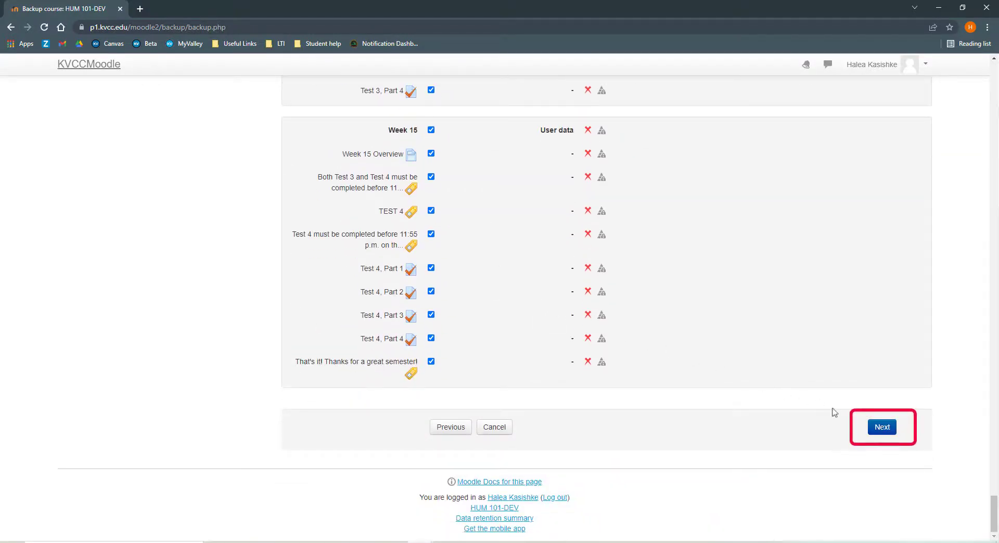
{"action": "left_click", "coordinate": [872, 431]}
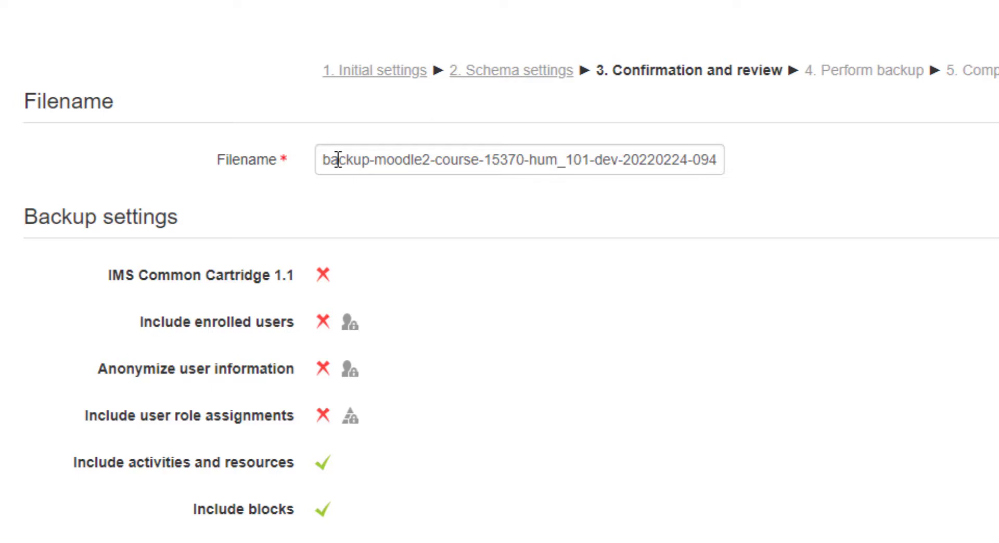
- Rename the backup file as HUM 101-DEV moodle backup.mbz, keeping the .mbz extension
{"action": "left_click_drag", "start_coordinate": [334, 162], "coordinate": [695, 176]}
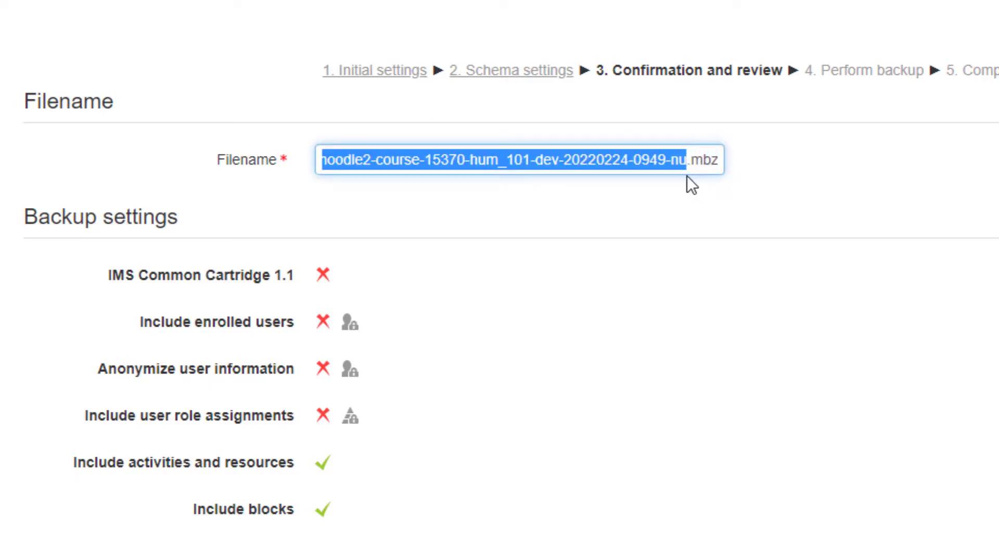
{"action": "key", "text": "BackSpace"}
{"action": "type", "text": "HUM"}
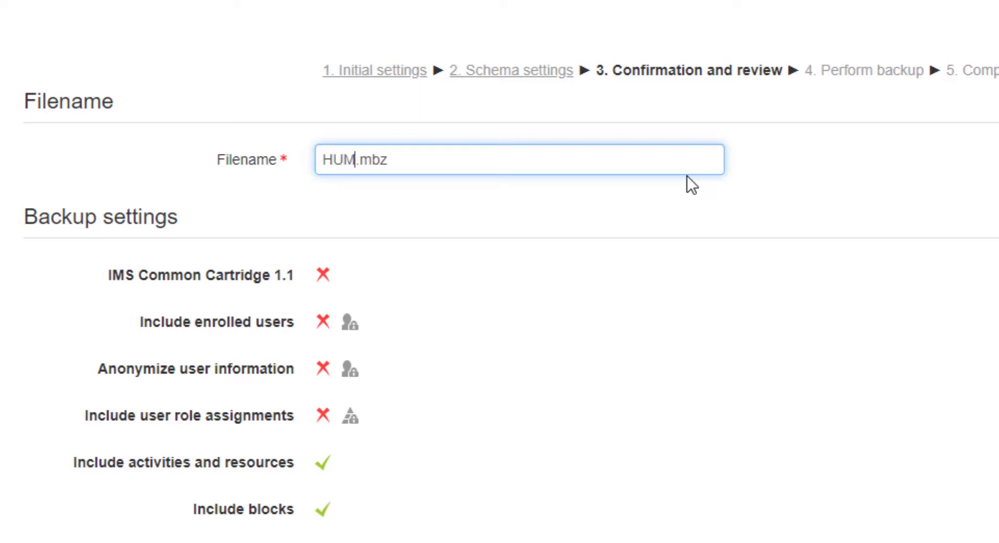
{"action": "type", "text": " 101-"}
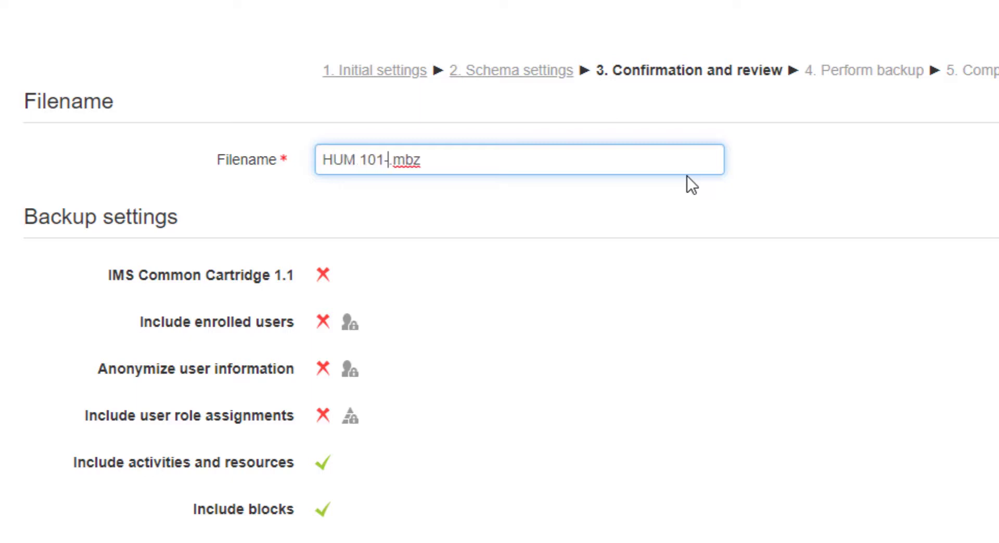
{"action": "type", "text": "DEC"}
{"action": "key", "text": "BackSpace"}
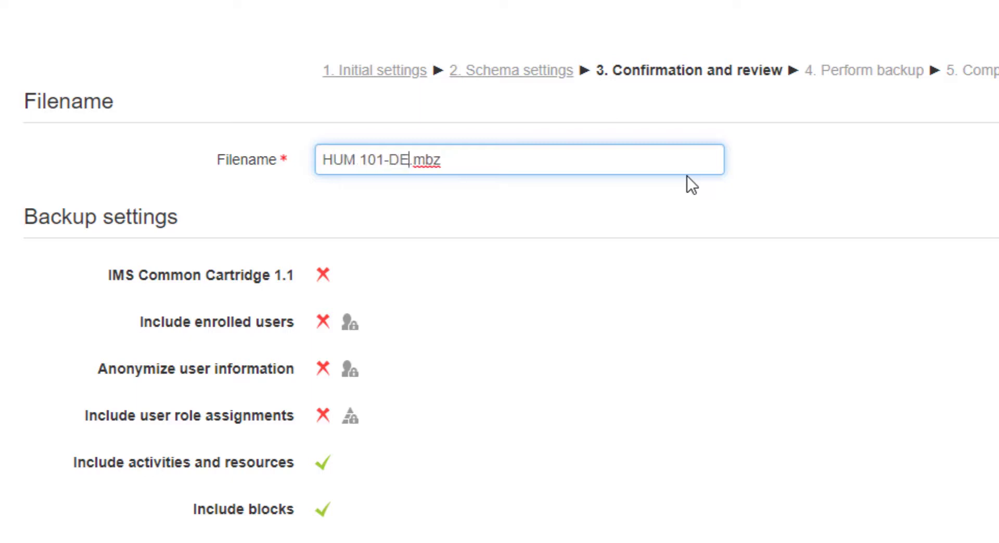
{"action": "type", "text": "V md"}
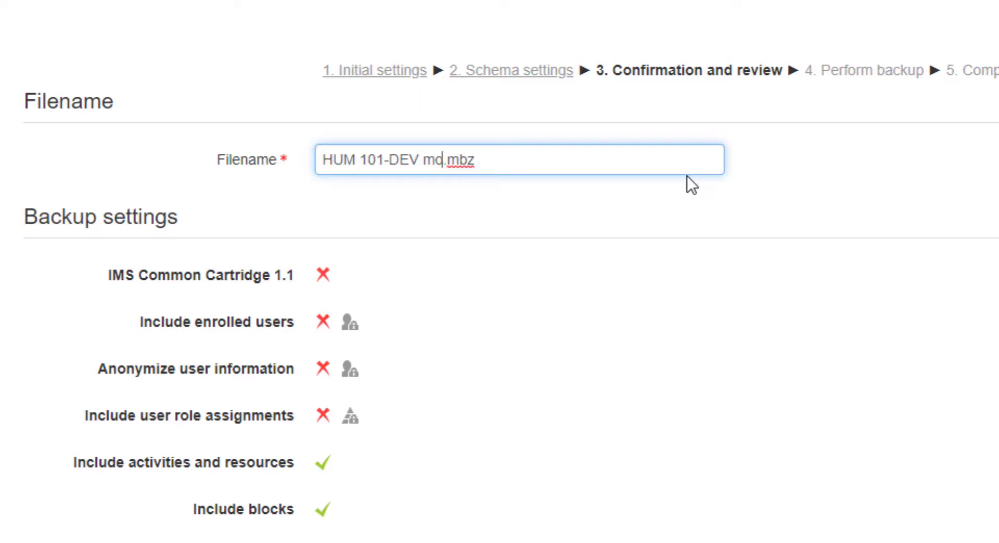
{"action": "type", "text": "odle backu"}
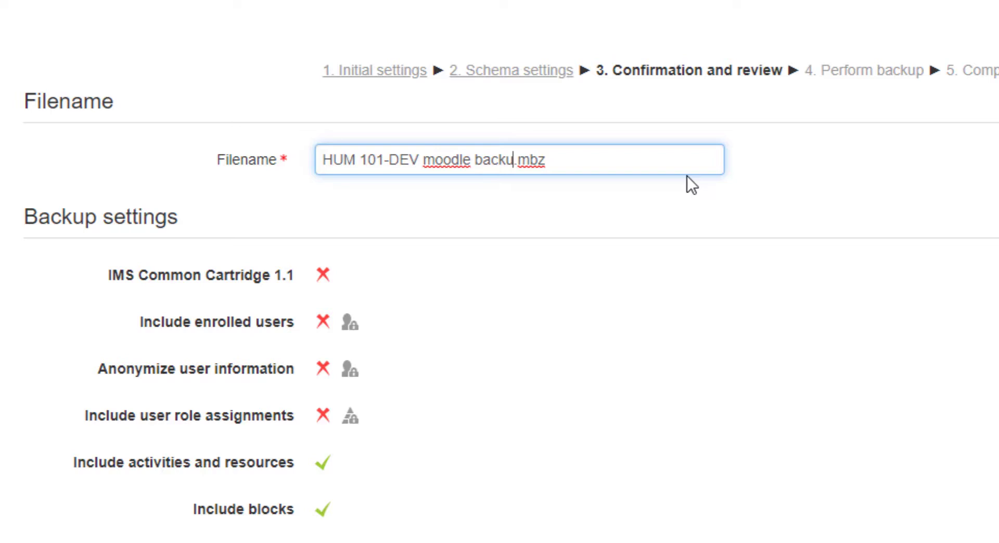
{"action": "type", "text": "p"}
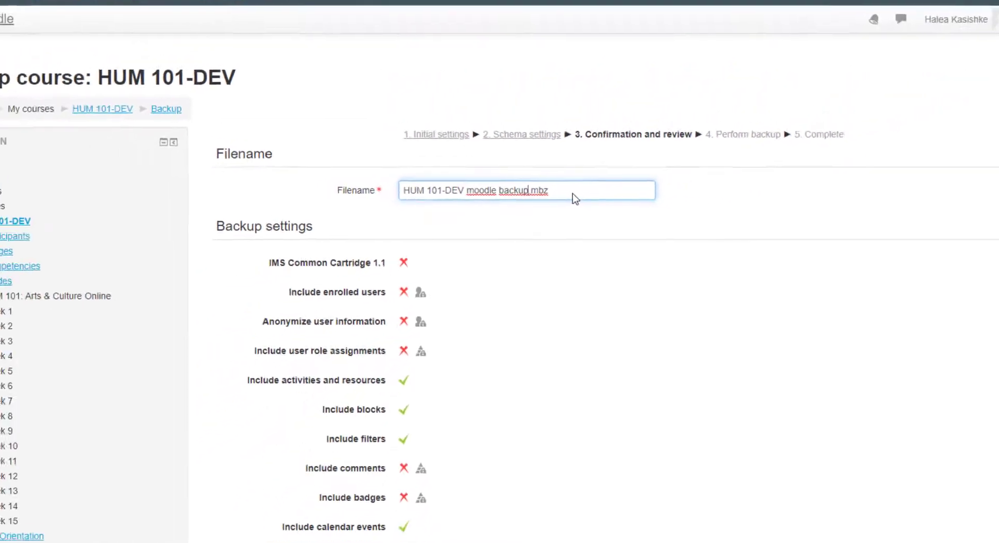
- Perform the course backup and continue to the list of backup files in the user private backup area
{"action": "scroll", "coordinate": [571, 204], "scroll_direction": "down", "scroll_amount": 4}
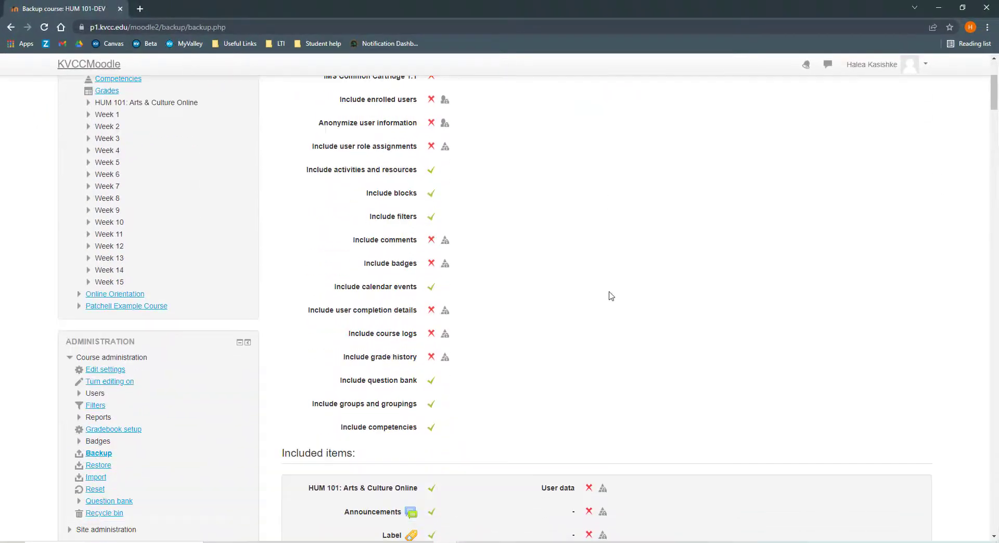
{"action": "scroll", "coordinate": [611, 296], "scroll_direction": "down", "scroll_amount": 17}
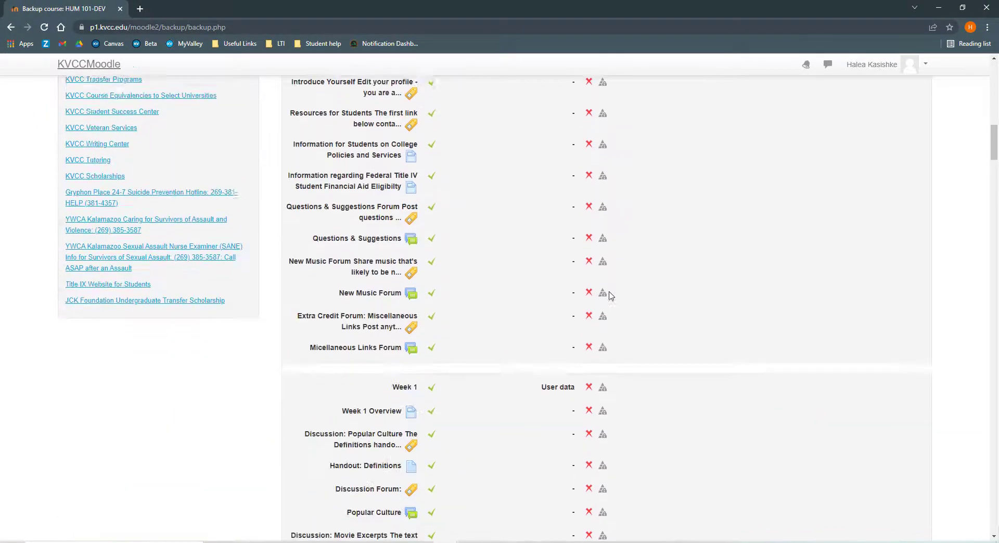
{"action": "scroll", "coordinate": [611, 295], "scroll_direction": "down", "scroll_amount": 20}
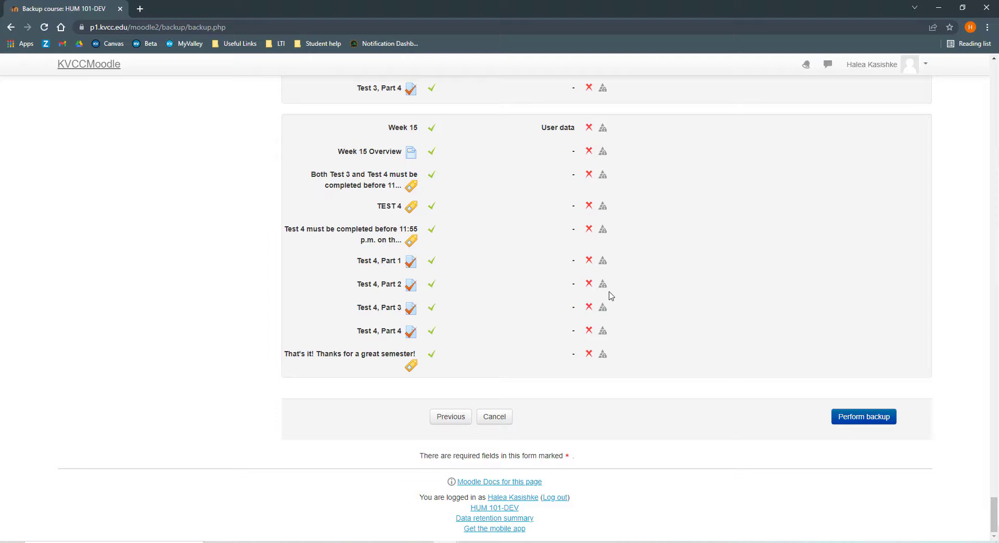
{"action": "left_click", "coordinate": [865, 420]}
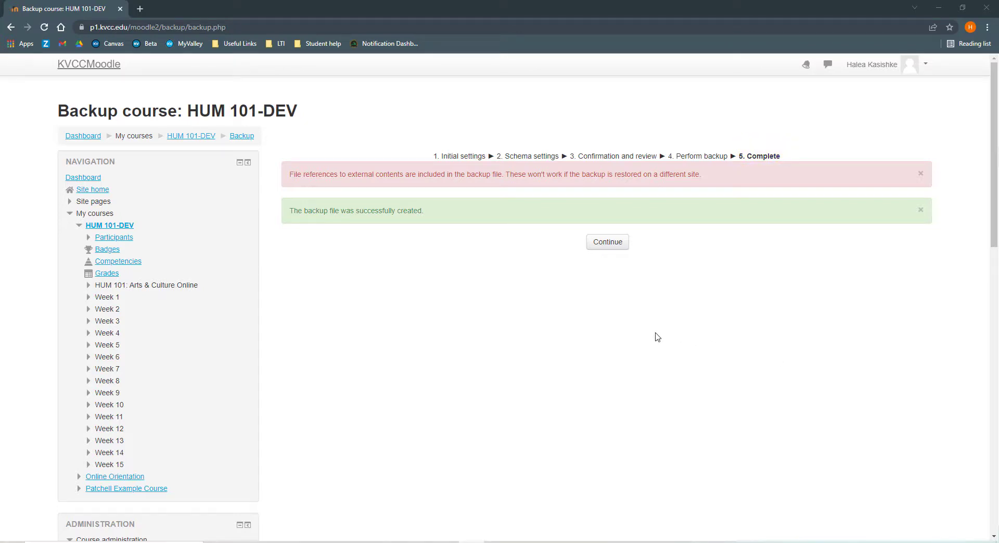
{"action": "left_click", "coordinate": [608, 242]}
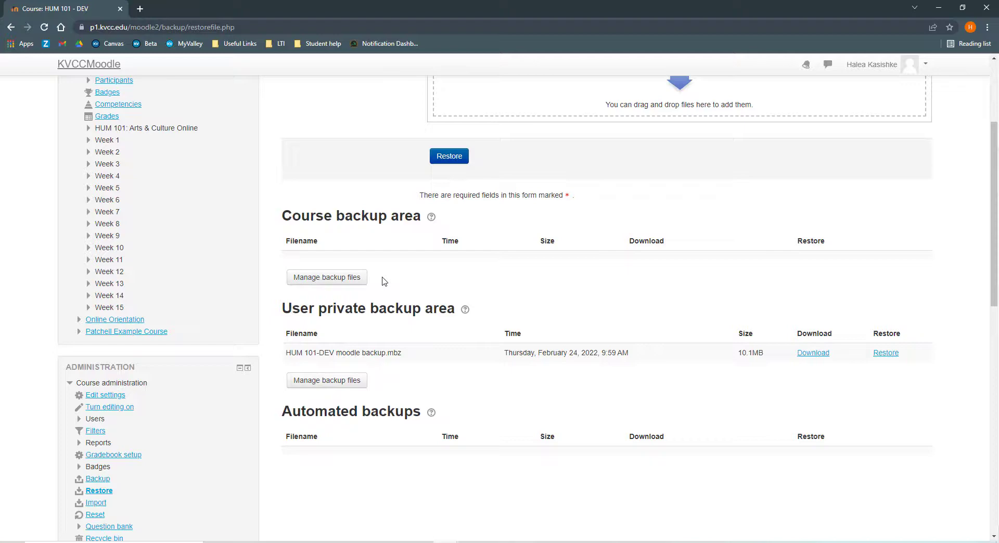
{"action": "scroll", "coordinate": [384, 281], "scroll_direction": "down", "scroll_amount": 1}
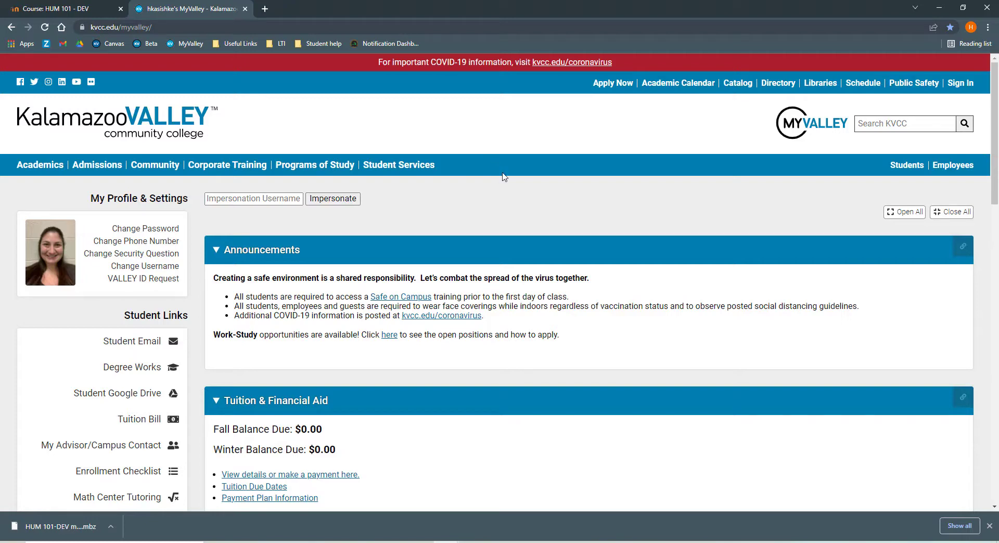
- Open Google Drive from the MyValley page and create a folder named Moodle Backup Data in My Drive
{"action": "scroll", "coordinate": [503, 177], "scroll_direction": "down", "scroll_amount": 5}
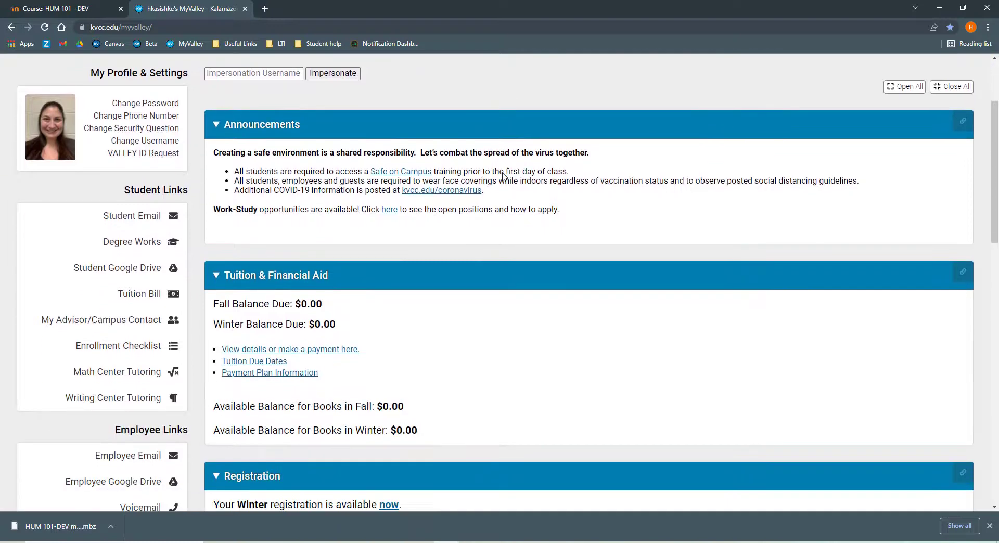
{"action": "scroll", "coordinate": [503, 176], "scroll_direction": "down", "scroll_amount": 2}
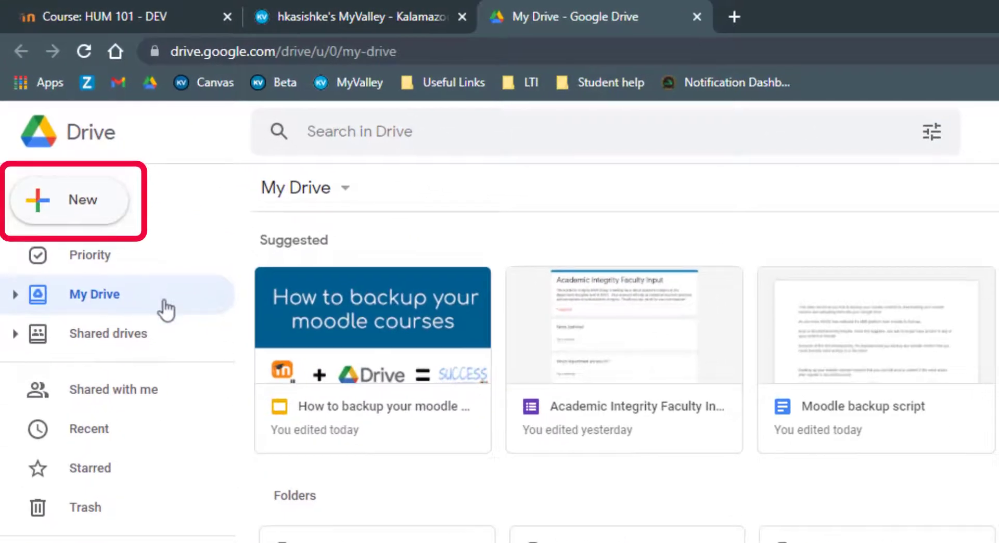
{"action": "left_click", "coordinate": [58, 156]}
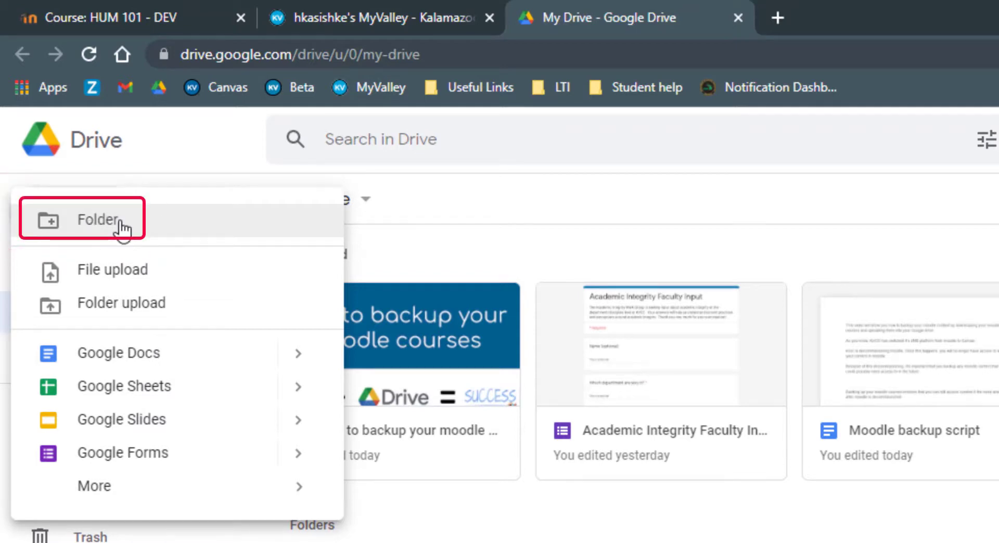
{"action": "left_click", "coordinate": [121, 220]}
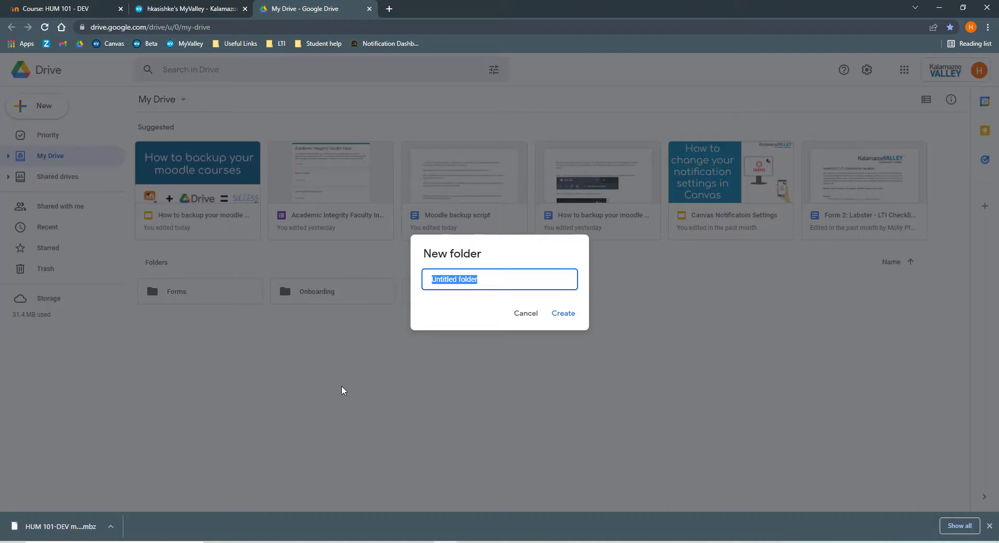
{"action": "type", "text": "Moodle Backup Data"}
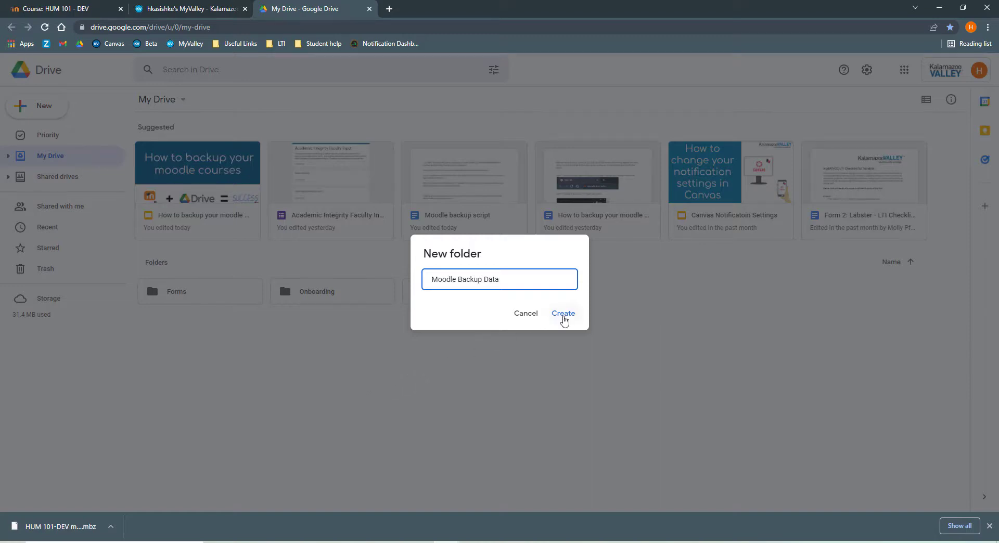
{"action": "left_click", "coordinate": [563, 313]}
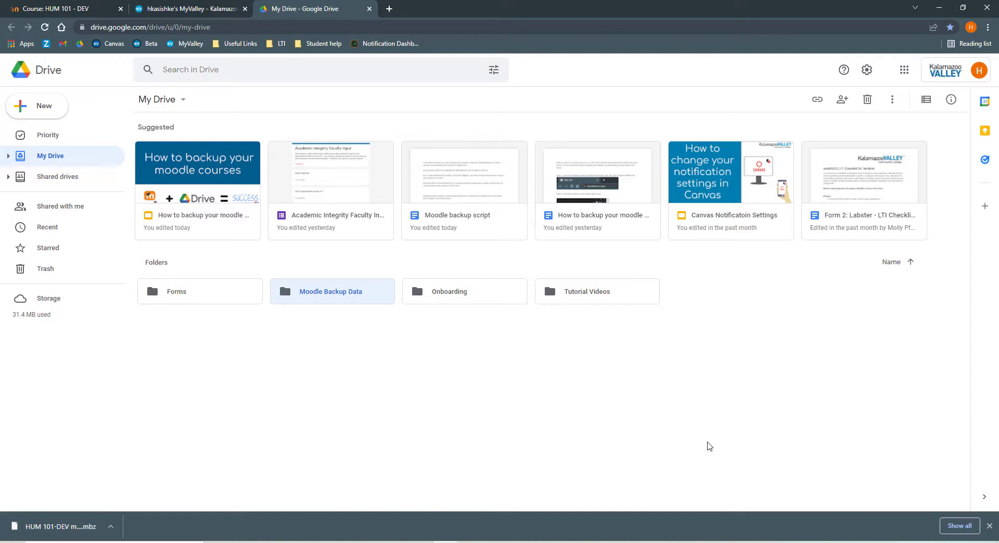
{"action": "left_click", "coordinate": [388, 368]}
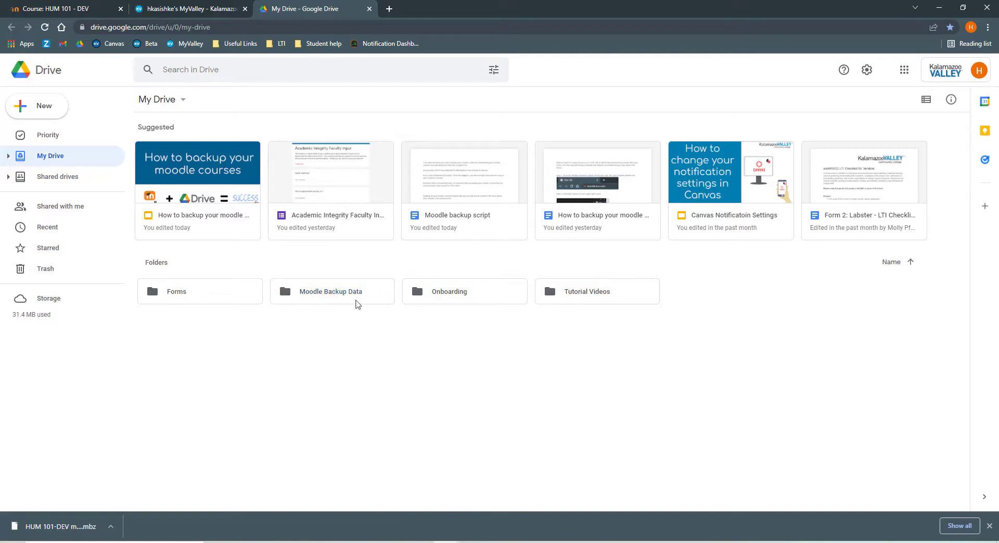
- Open the Moodle Backup Data folder and upload the file HUM 101-DEV moodle backup.mbz from Downloads into it
{"action": "double_click", "coordinate": [354, 295]}
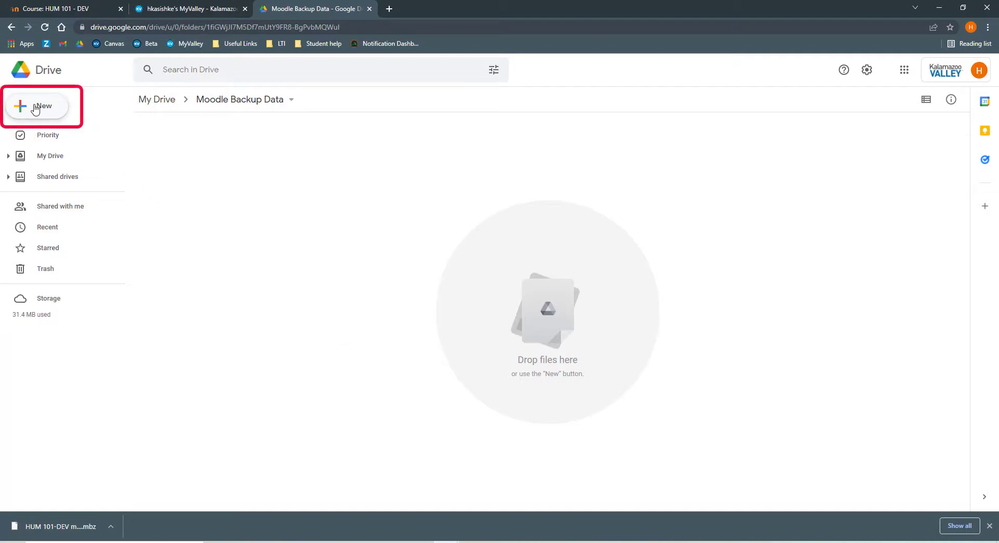
{"action": "left_click", "coordinate": [54, 166]}
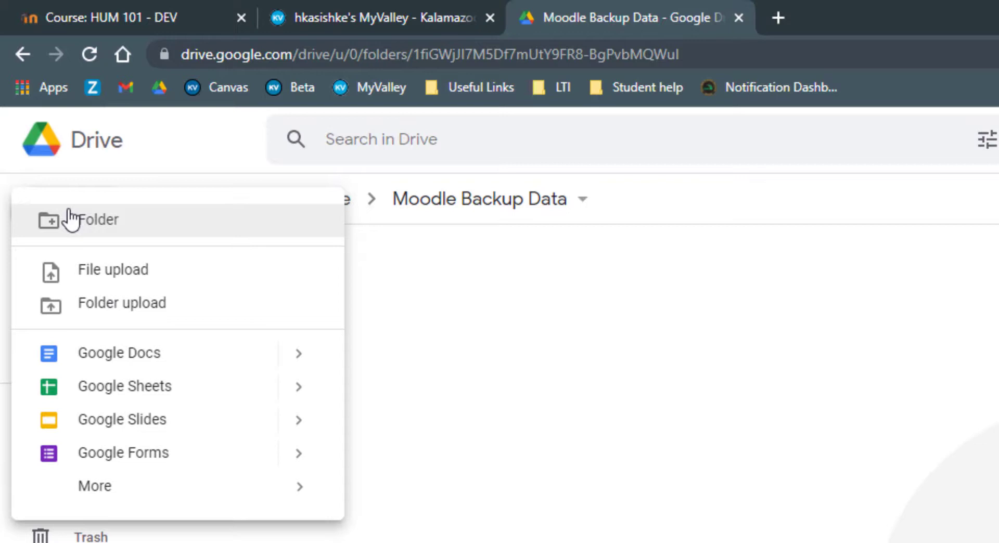
{"action": "key", "text": "Down"}
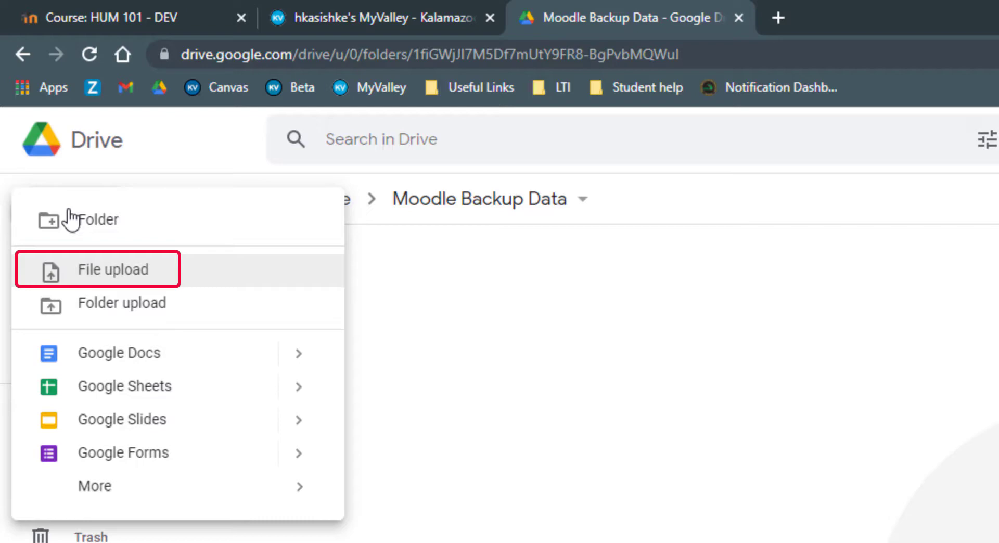
{"action": "left_click", "coordinate": [171, 277]}
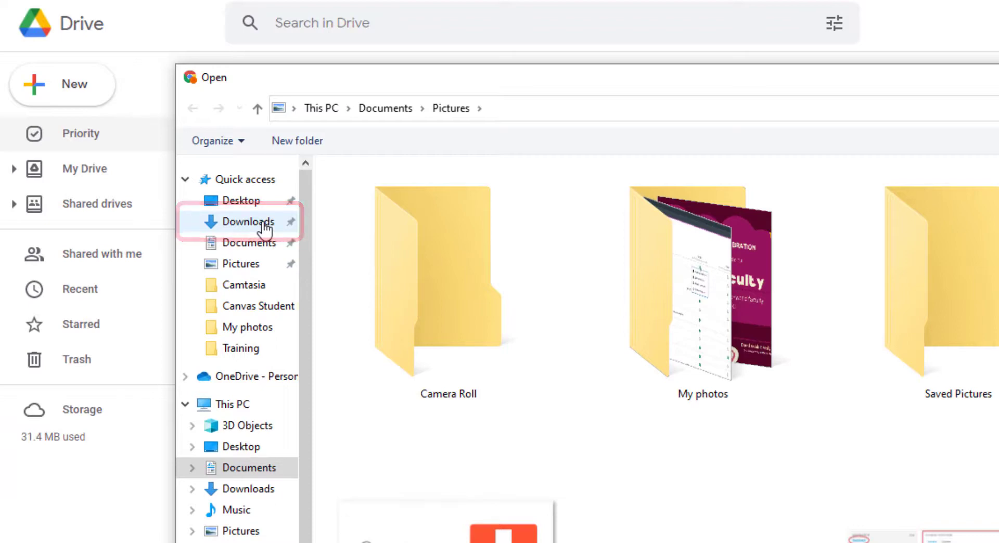
{"action": "left_click", "coordinate": [248, 222]}
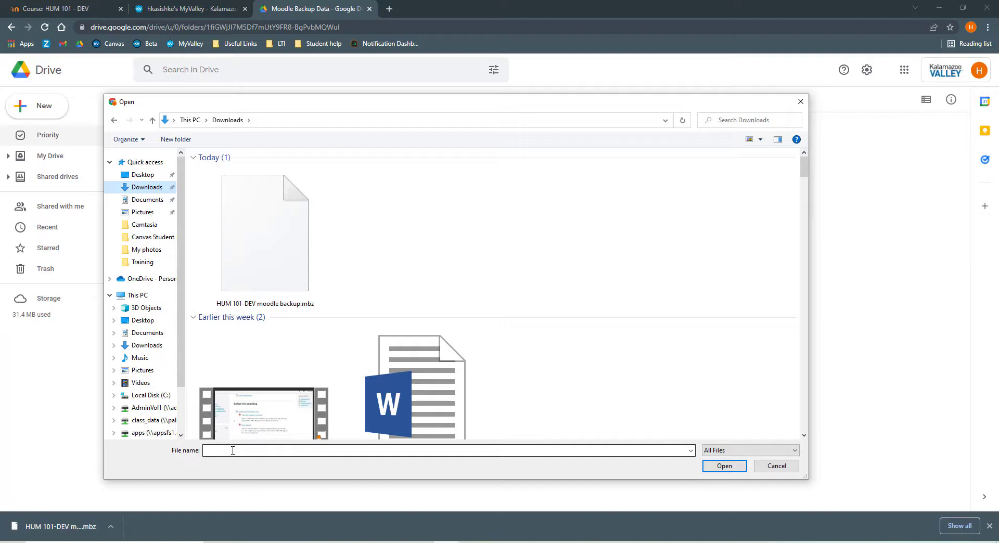
{"action": "left_click", "coordinate": [262, 306]}
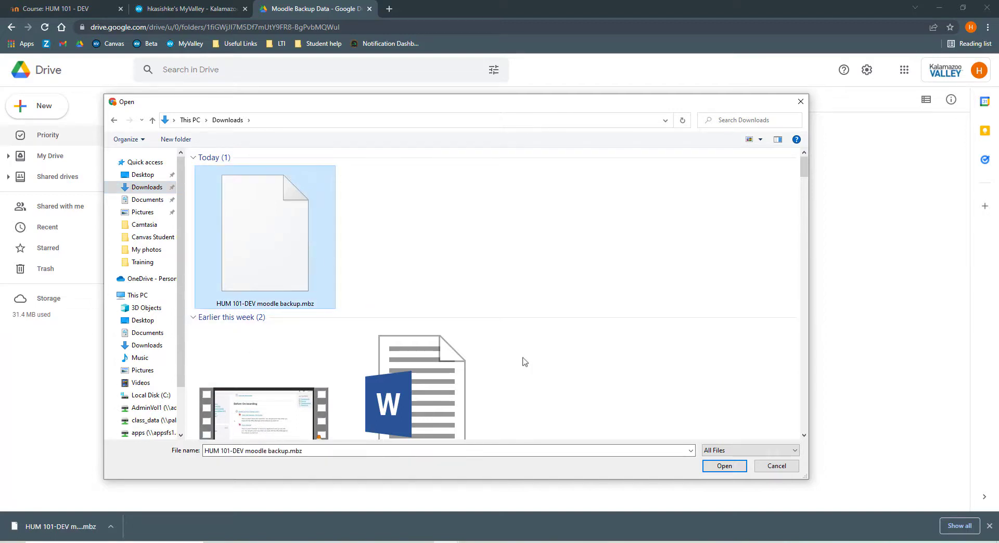
{"action": "left_click", "coordinate": [735, 470]}
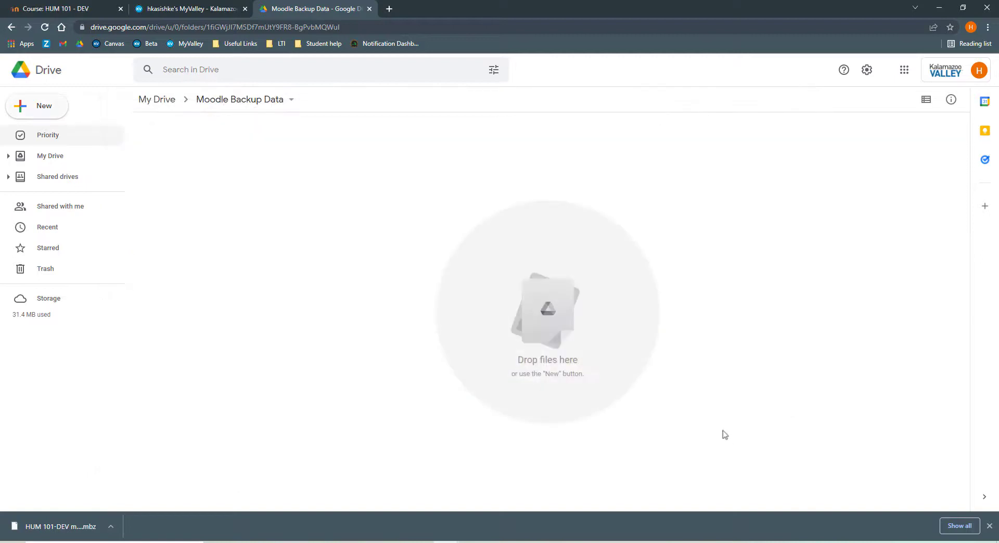